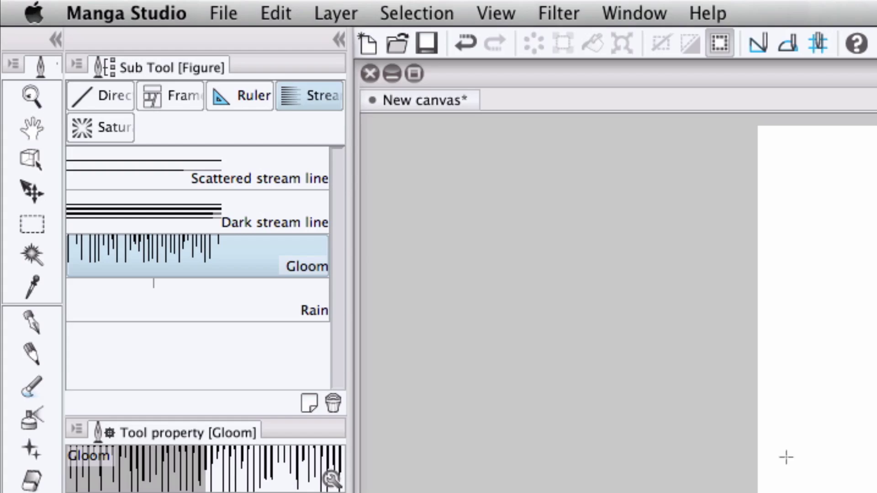
- Enlarge the Gloom stream lines toward both corners and rotate them counterclockwise with the Object tool
click(12, 60)
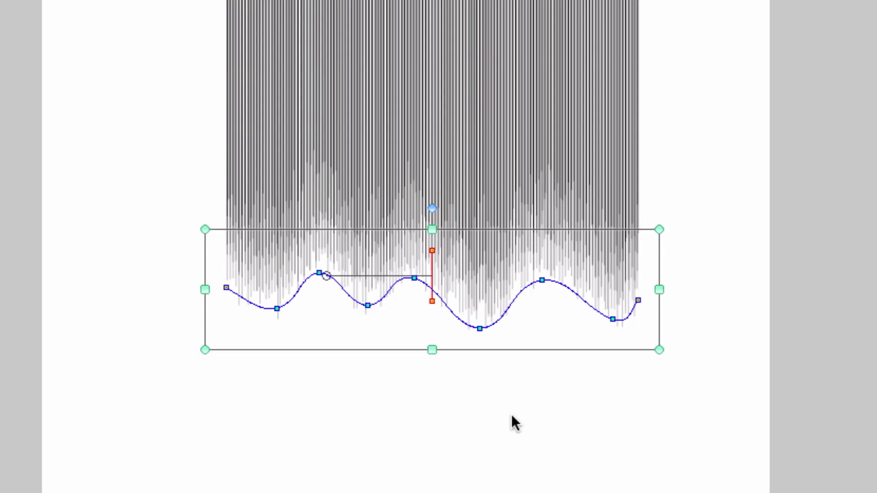
drag(659, 229, 706, 188)
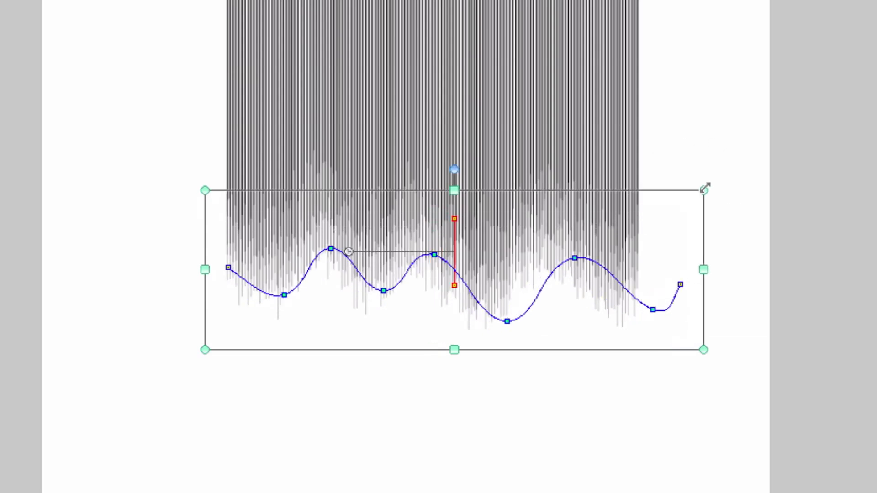
drag(704, 254, 696, 196)
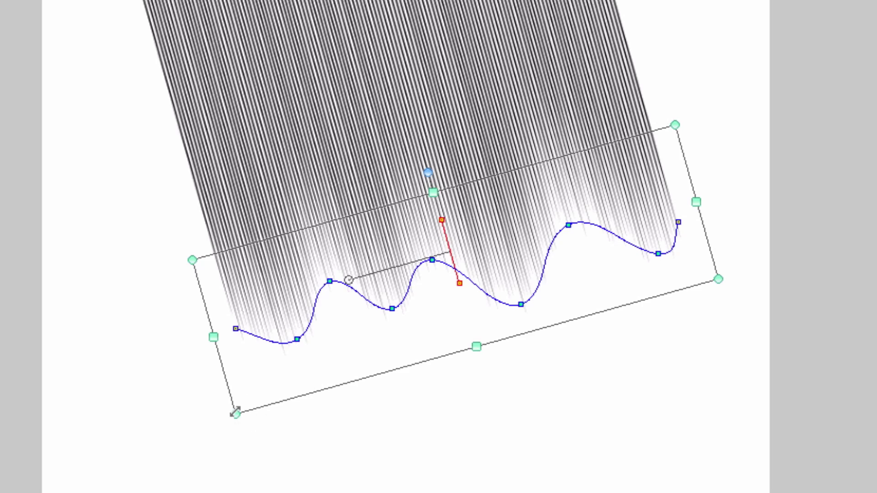
drag(235, 414, 105, 492)
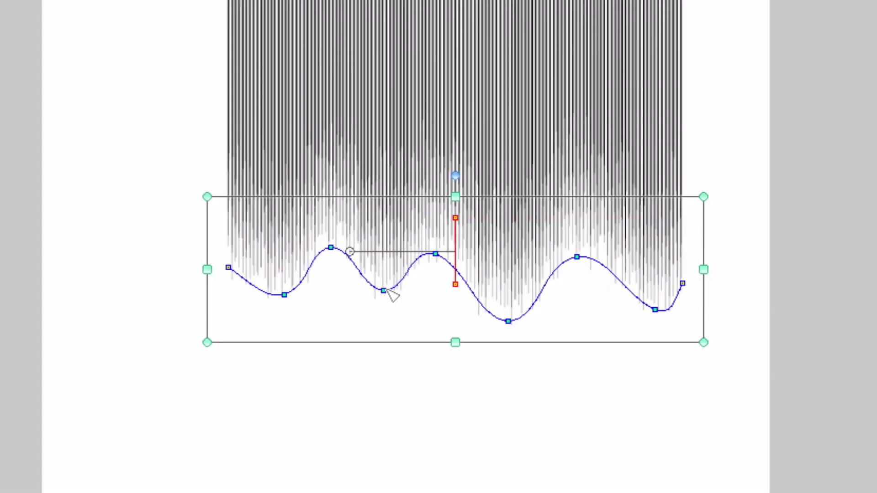
- Reshape the wavy edge's peaks and troughs and slant the stream lines' direction diagonally
drag(386, 292, 388, 330)
drag(436, 255, 432, 424)
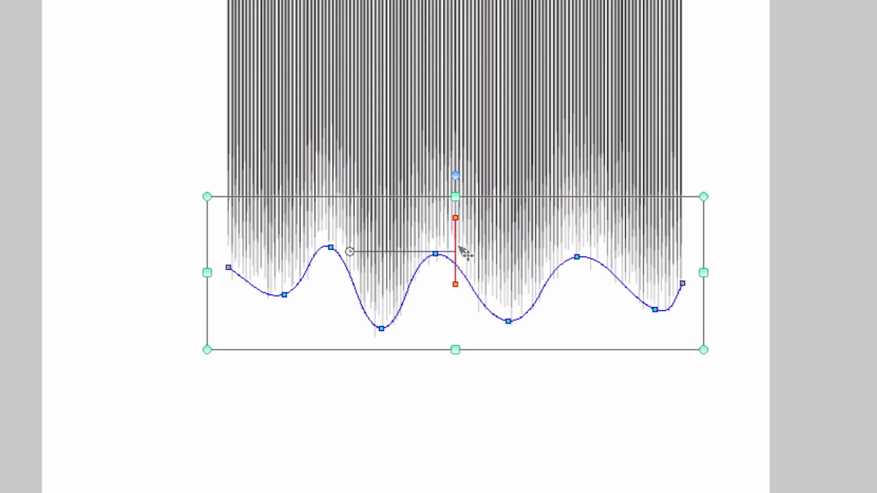
drag(455, 285, 485, 349)
drag(456, 218, 429, 268)
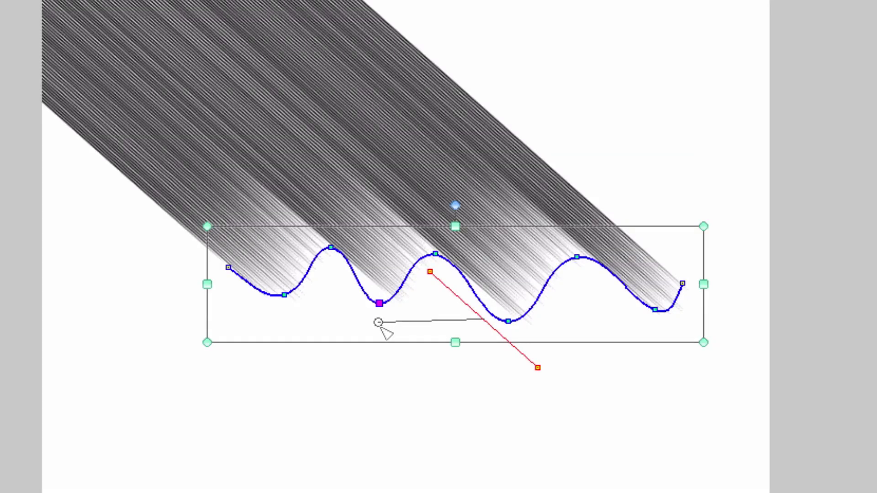
mouse_move(382, 326)
mouse_down()
mouse_move(453, 404)
mouse_move(419, 383)
mouse_move(470, 246)
mouse_move(536, 240)
mouse_move(477, 453)
mouse_move(515, 231)
mouse_move(557, 242)
mouse_move(600, 292)
mouse_move(602, 336)
mouse_up()
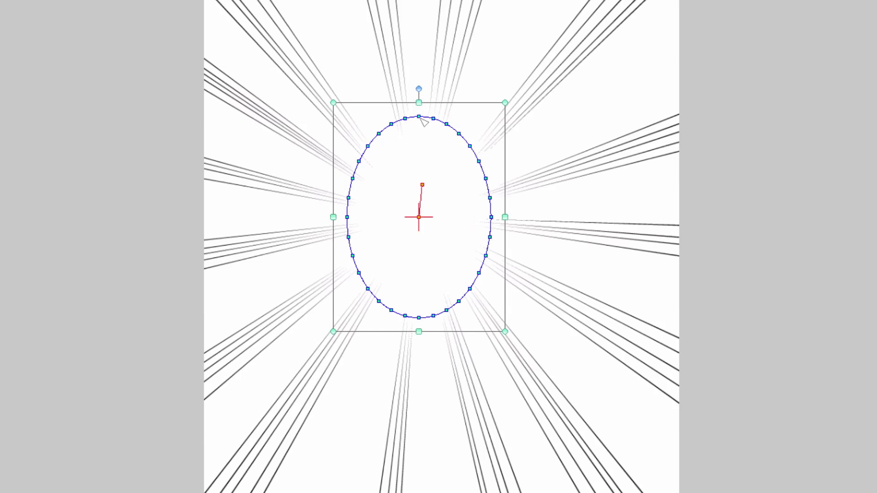
- Pull the focus-line outline's points into spikes, then enlarge and rotate it clockwise
drag(418, 117, 397, 141)
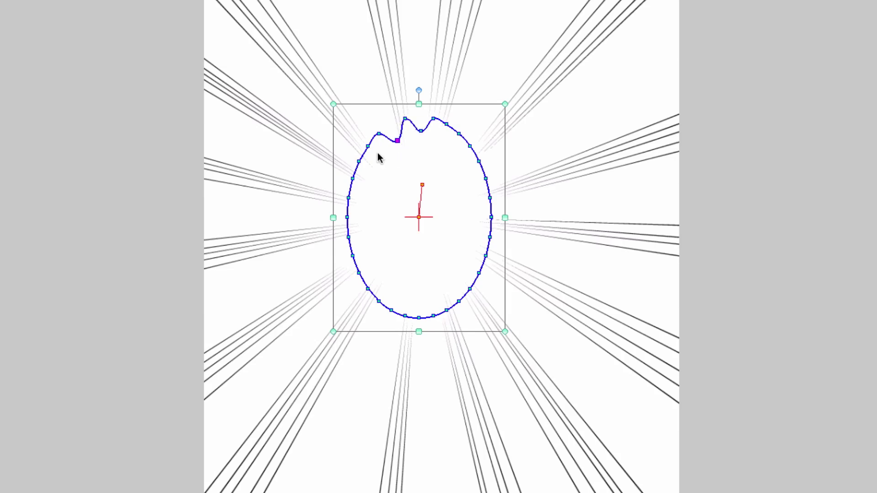
drag(358, 162, 335, 144)
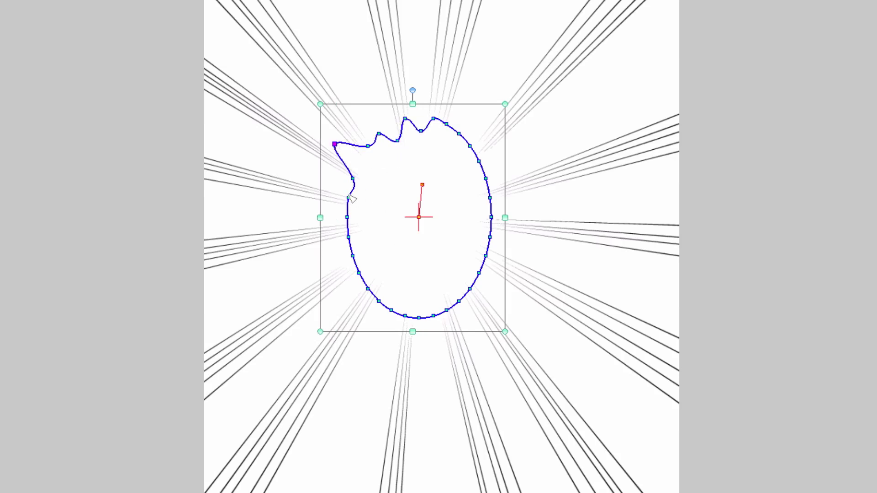
drag(348, 198, 274, 192)
drag(349, 237, 266, 273)
drag(505, 101, 557, 66)
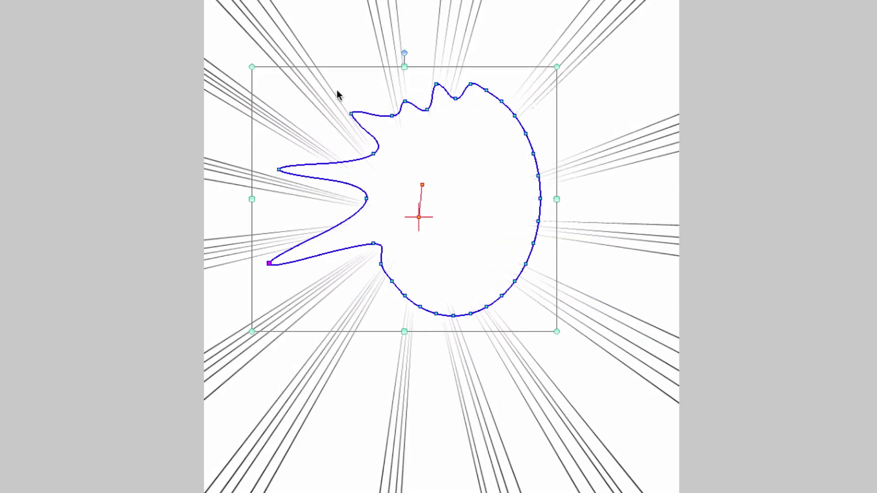
drag(403, 51, 479, 64)
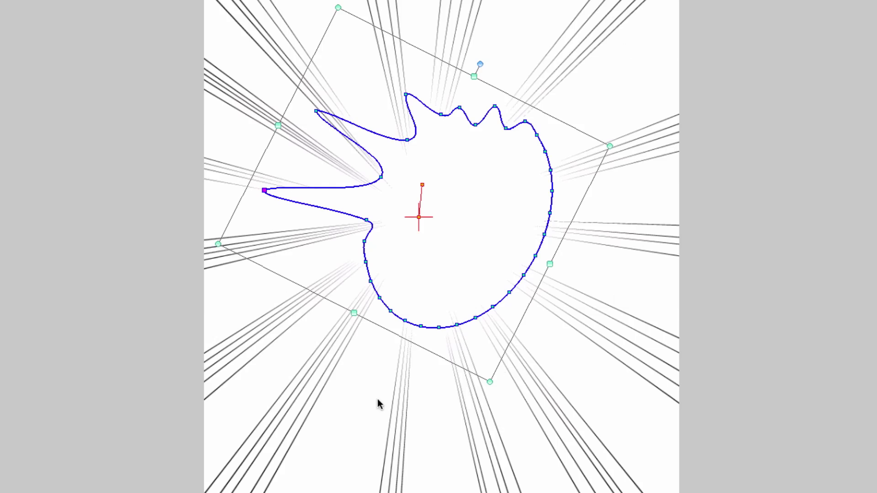
- Move the focus lines' convergence point lower and adjust their centre ruler
click(420, 223)
drag(419, 222, 396, 313)
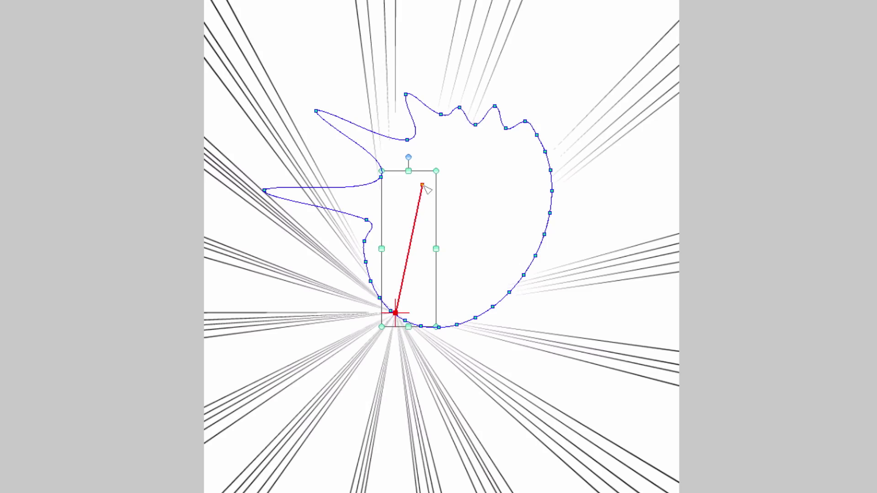
drag(424, 186, 520, 141)
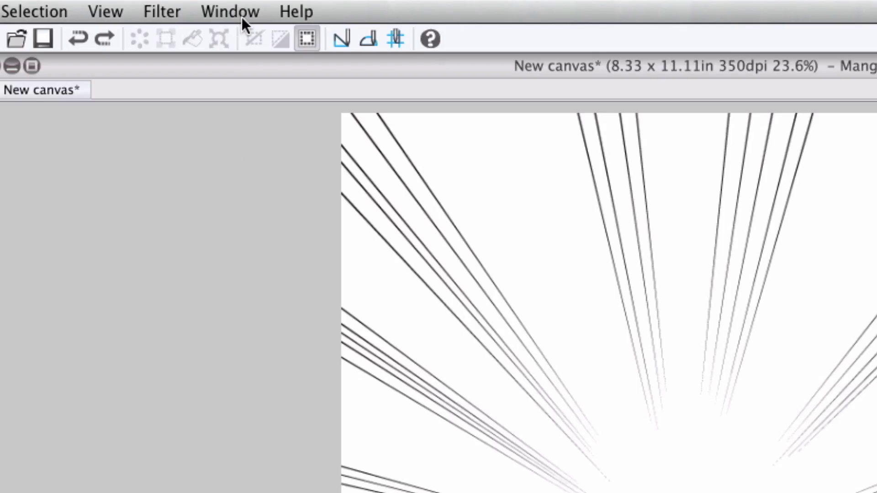
- Open Window > Sub Tool Detail for the Scattered saturated line brush
click(233, 11)
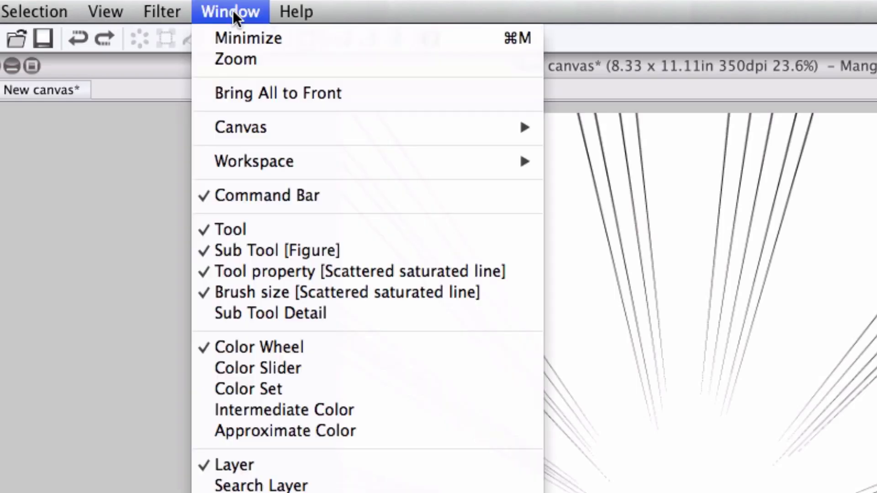
click(274, 313)
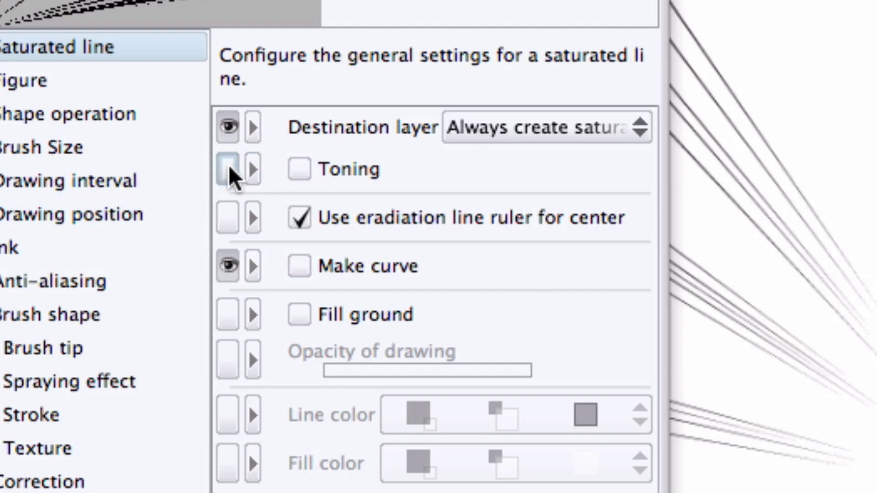
- Toggle the centre-ruler option and keep always creating a saturated line layer
click(228, 217)
click(229, 214)
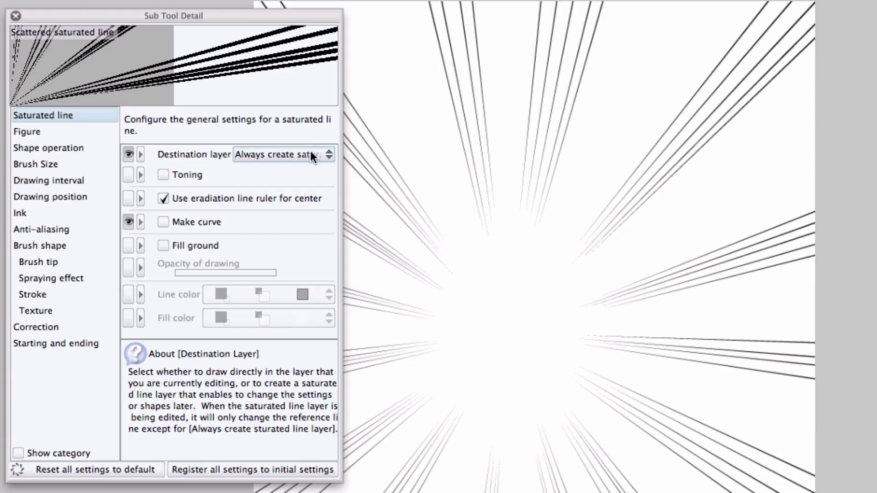
click(311, 152)
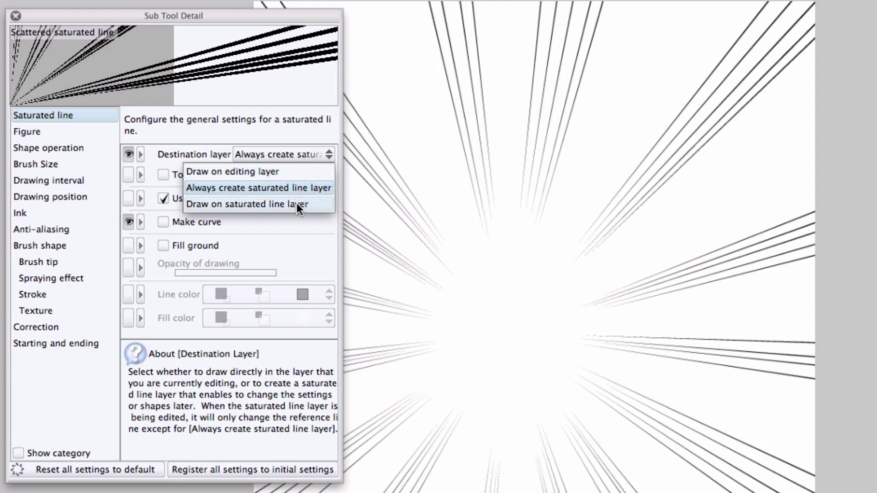
click(246, 188)
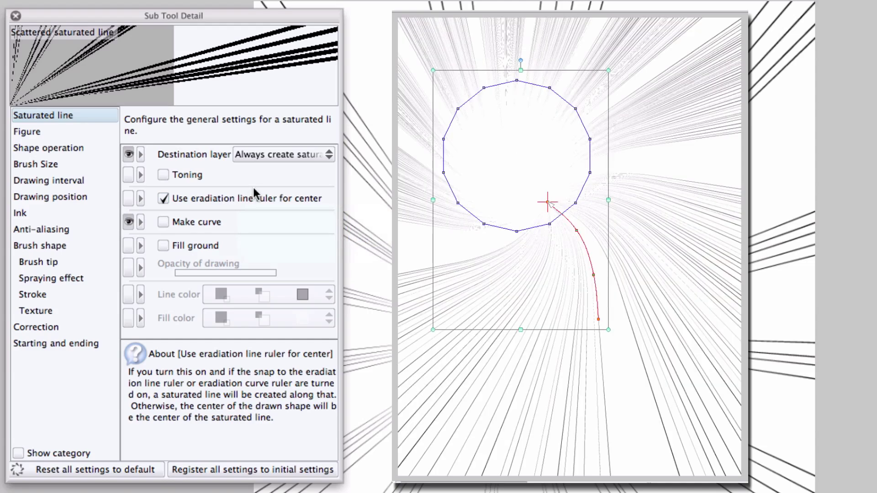
- Turn on Fill ground, set Opacity of drawing to 79, and keep main colour for lines
mouse_move(224, 211)
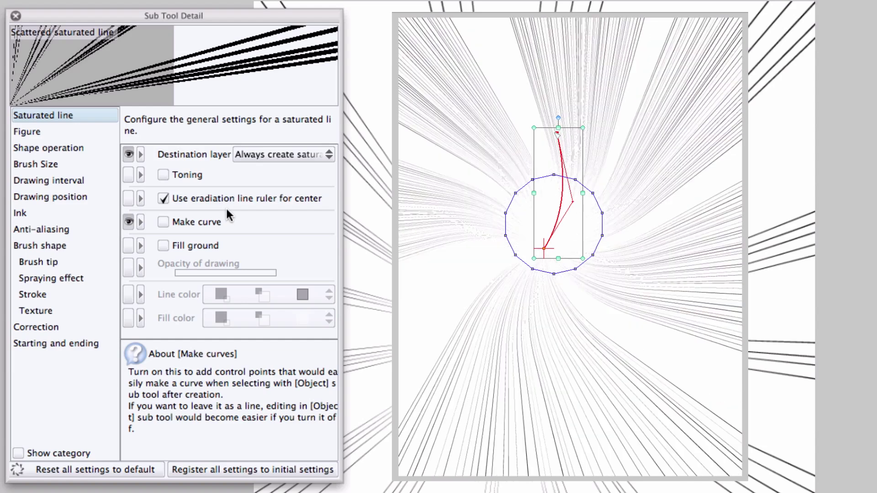
mouse_move(204, 231)
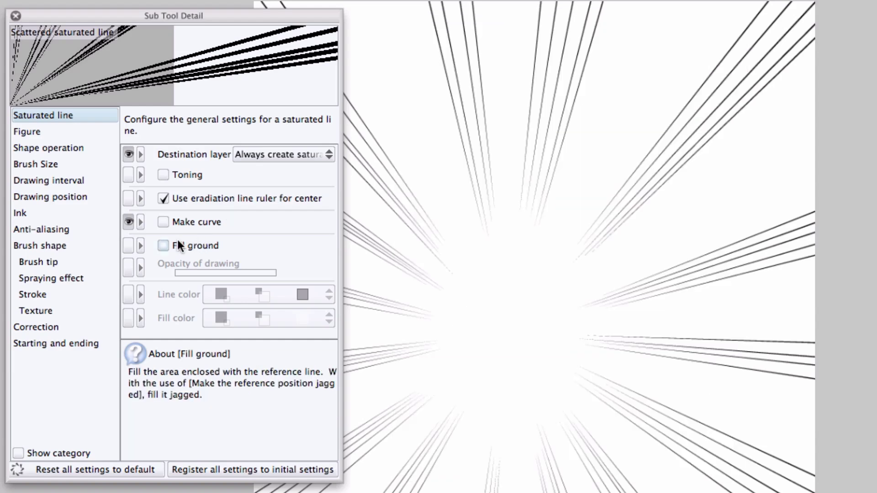
click(163, 245)
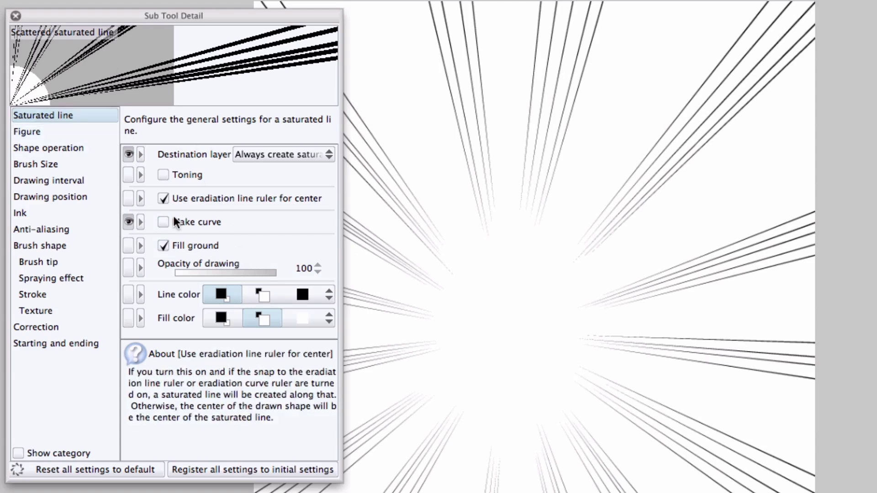
click(228, 273)
drag(226, 271, 255, 270)
click(329, 294)
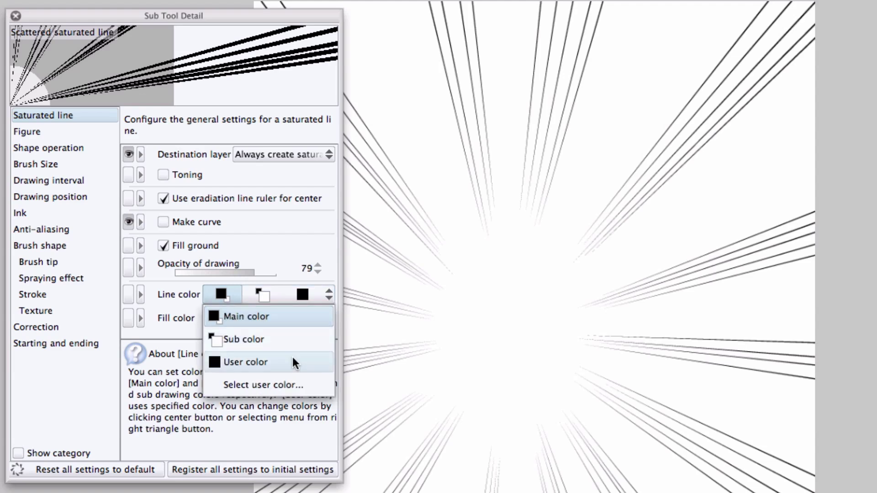
click(328, 292)
click(328, 316)
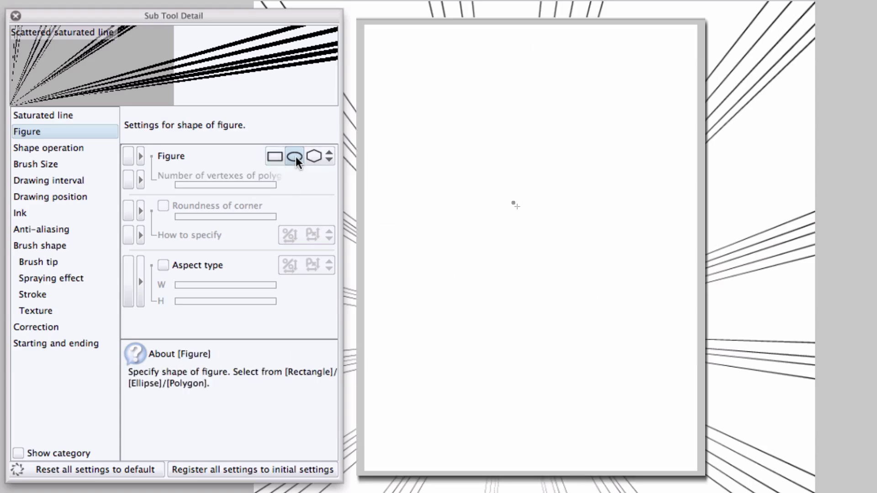
- Make the figure a 14-vertex polygon, uncheck corner roundness, and enable Aspect type at 1.0
click(314, 156)
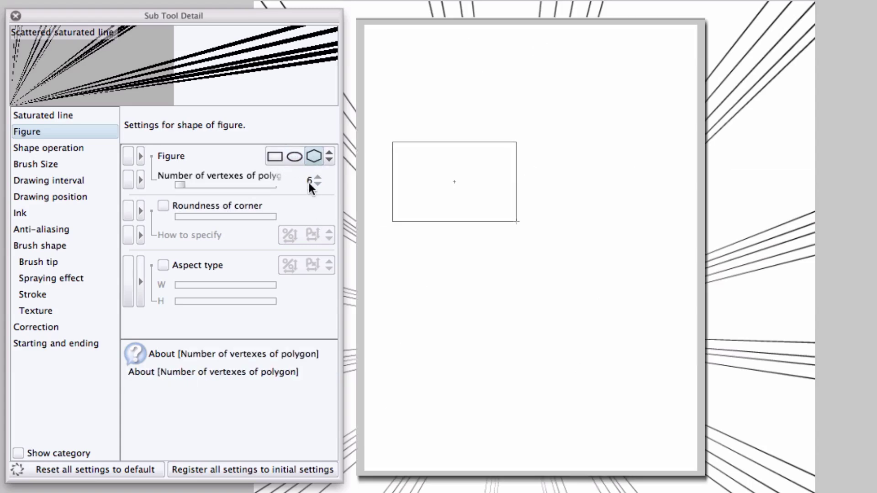
drag(192, 186, 210, 175)
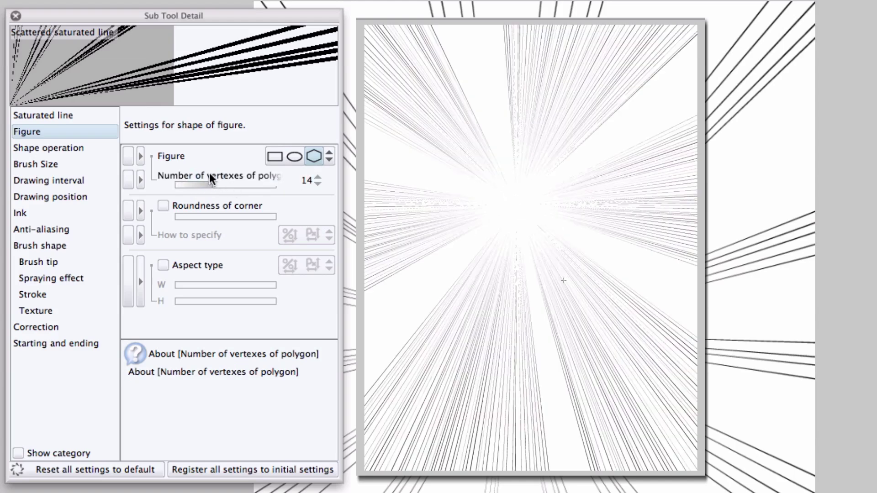
click(164, 206)
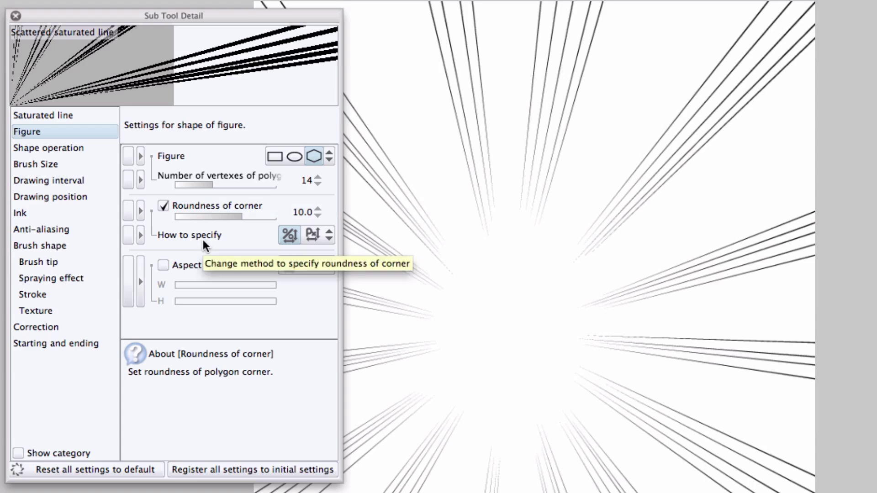
click(328, 241)
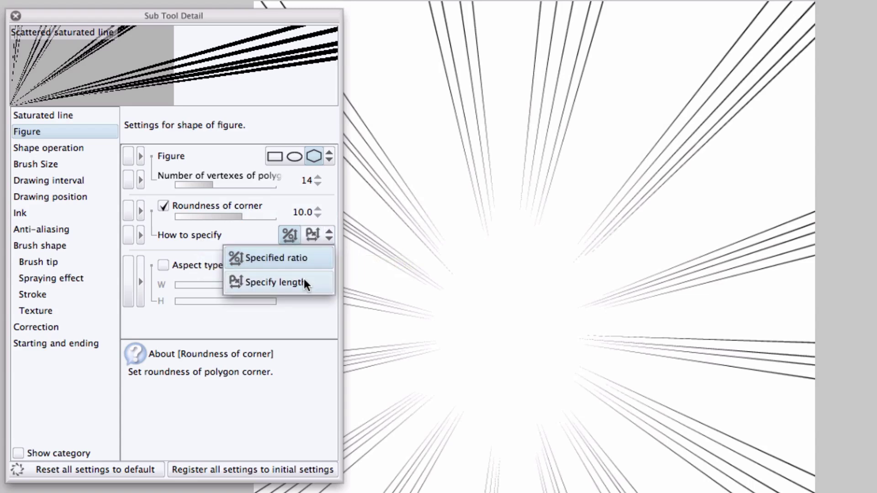
click(197, 267)
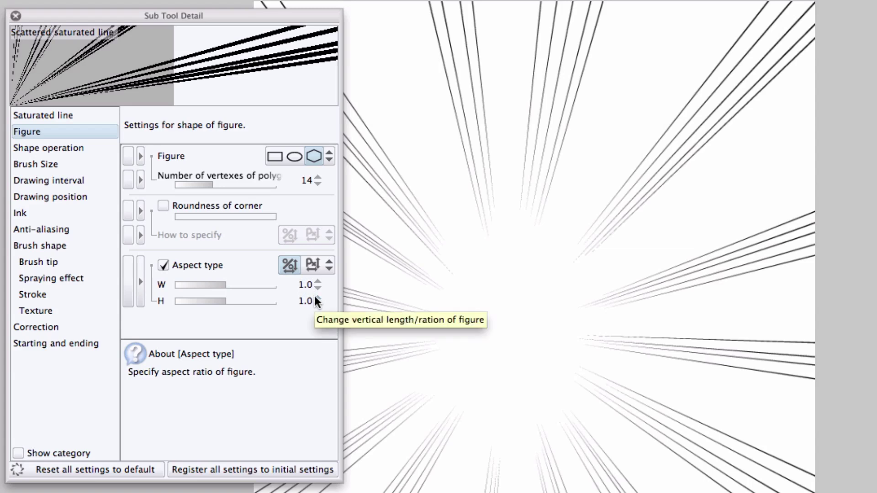
click(327, 264)
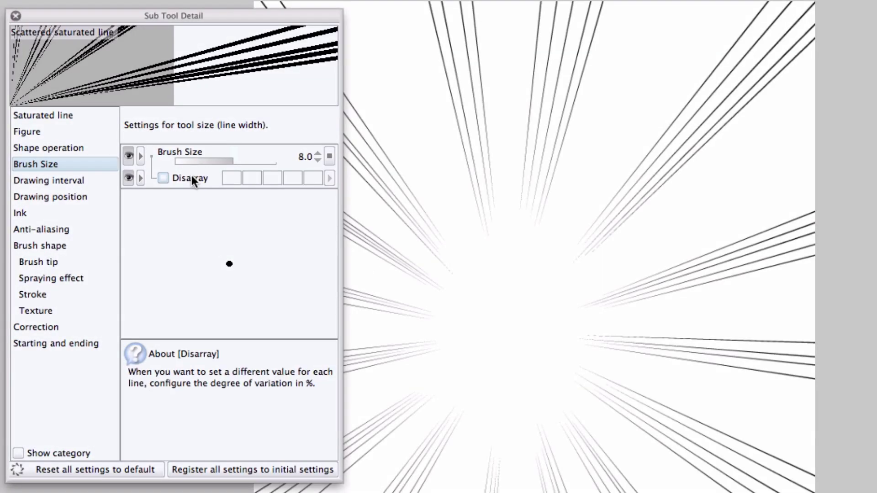
- Enable Brush Size Disarray and increase how much line widths vary
click(164, 178)
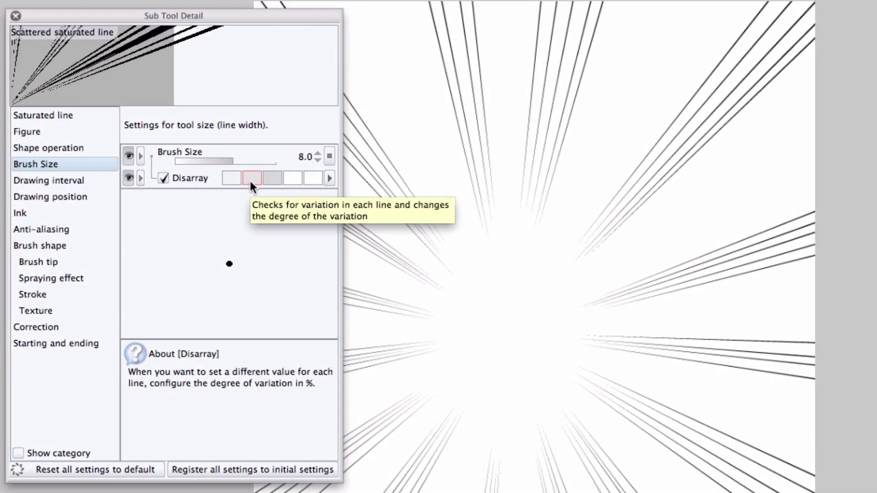
click(297, 178)
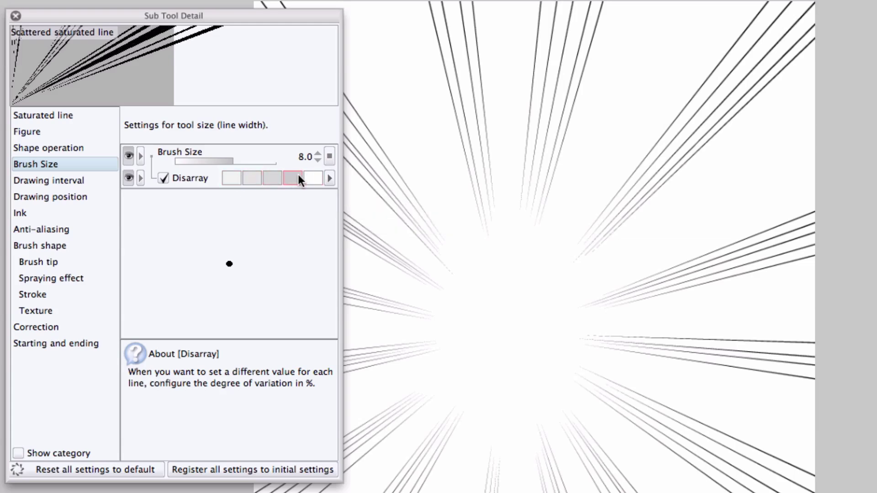
click(329, 178)
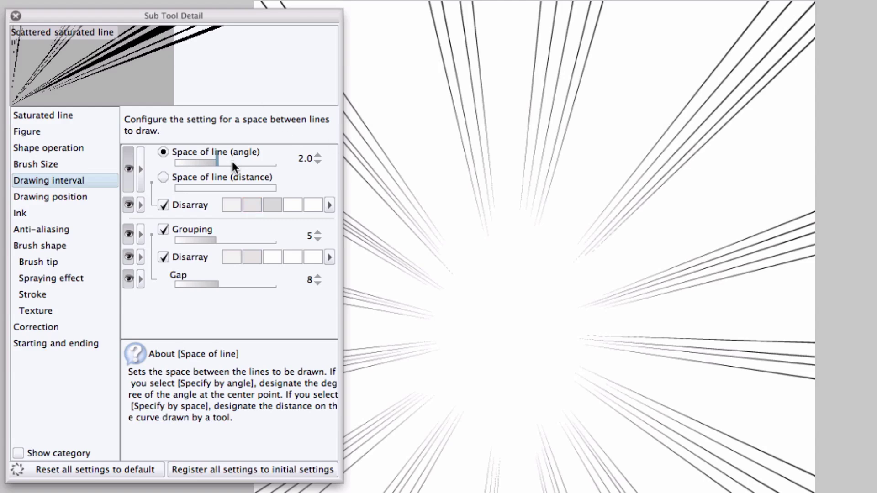
- Space the lines by distance at 1.9, set Grouping to 50, and widen the gaps
click(213, 179)
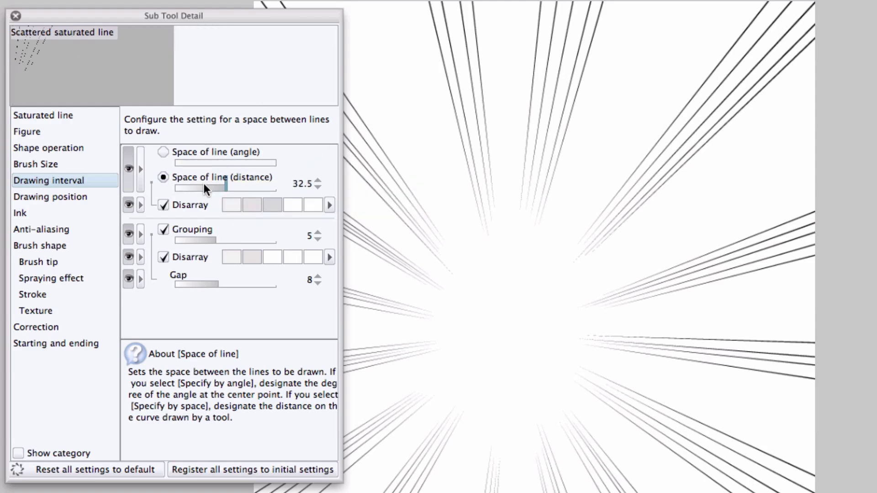
drag(203, 182, 184, 187)
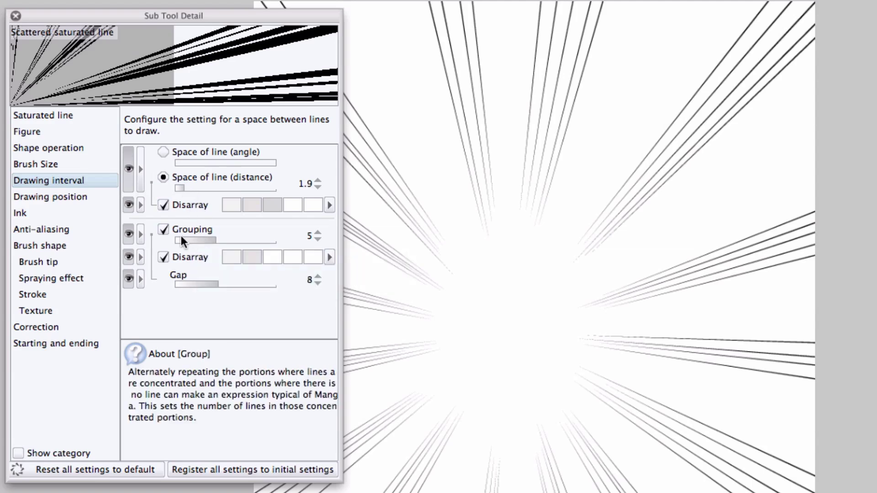
drag(201, 239, 278, 238)
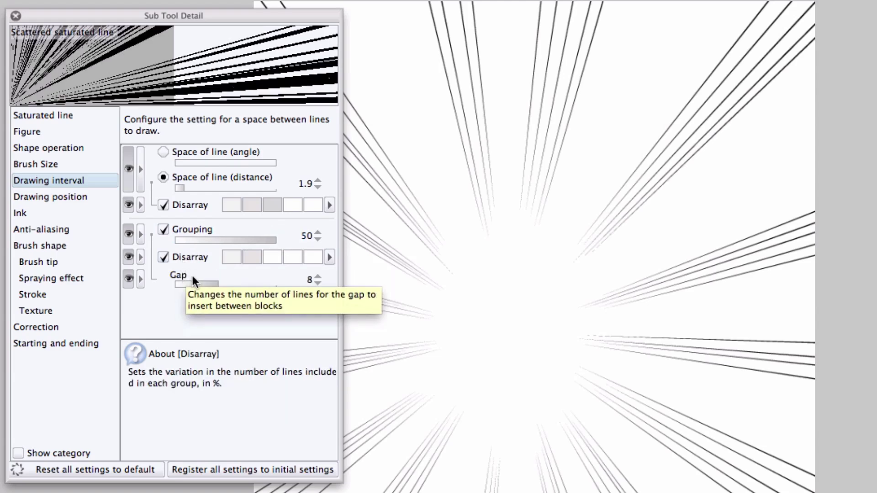
drag(214, 281, 242, 282)
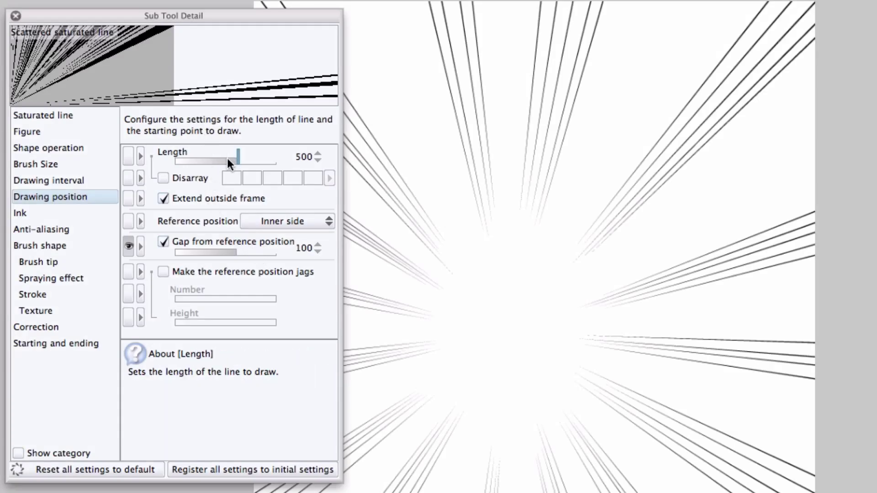
- Set line Length to 57 with Disarray, trying Middle point and Outer side reference positions
mouse_move(226, 158)
mouse_down()
mouse_move(218, 160)
mouse_move(230, 159)
mouse_up()
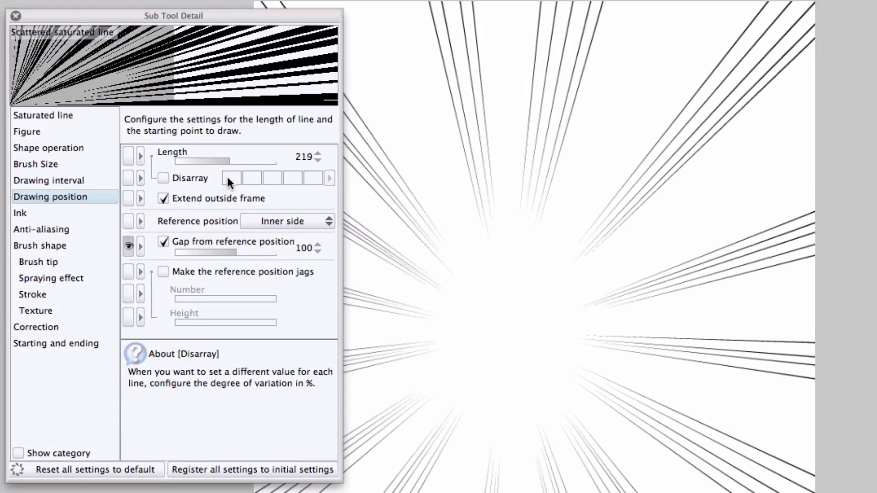
click(164, 177)
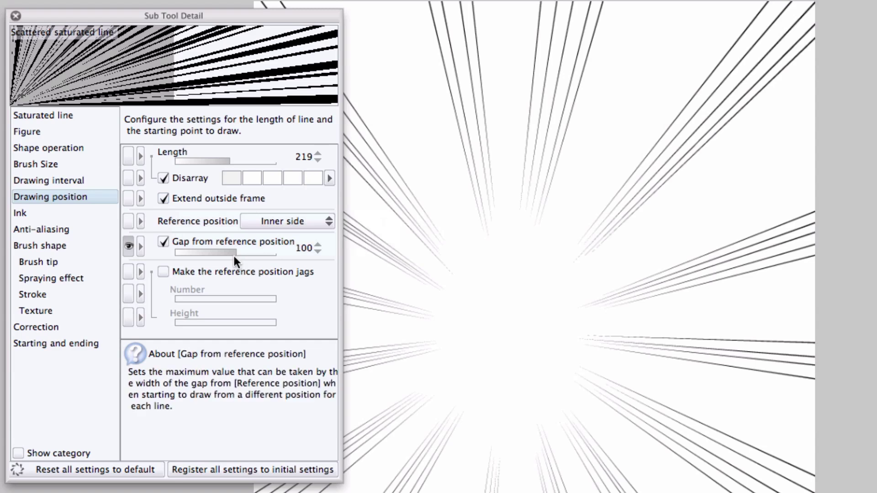
click(283, 221)
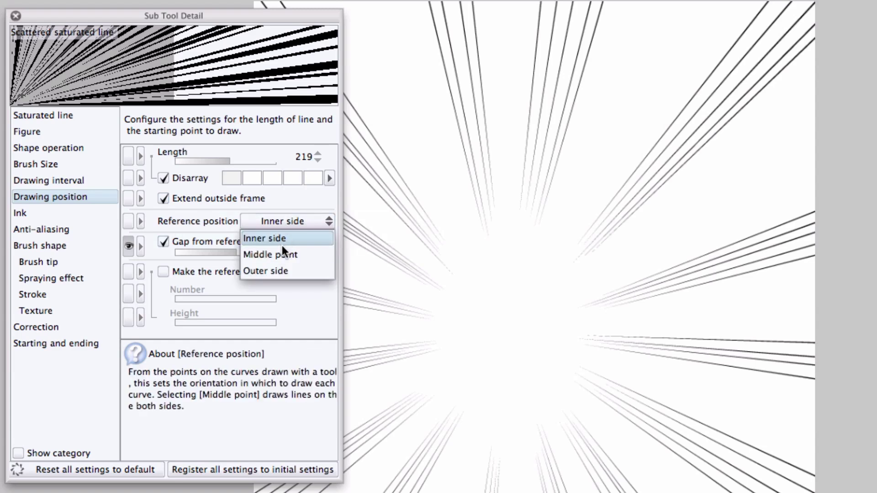
click(283, 253)
click(278, 223)
click(274, 270)
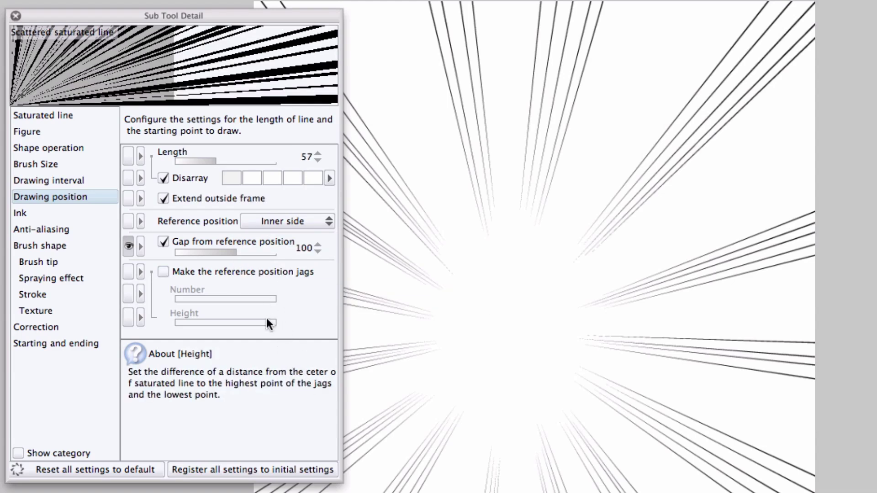
- Make the reference position jagged with 78 jags of height 270
click(163, 272)
click(188, 299)
drag(188, 296, 231, 317)
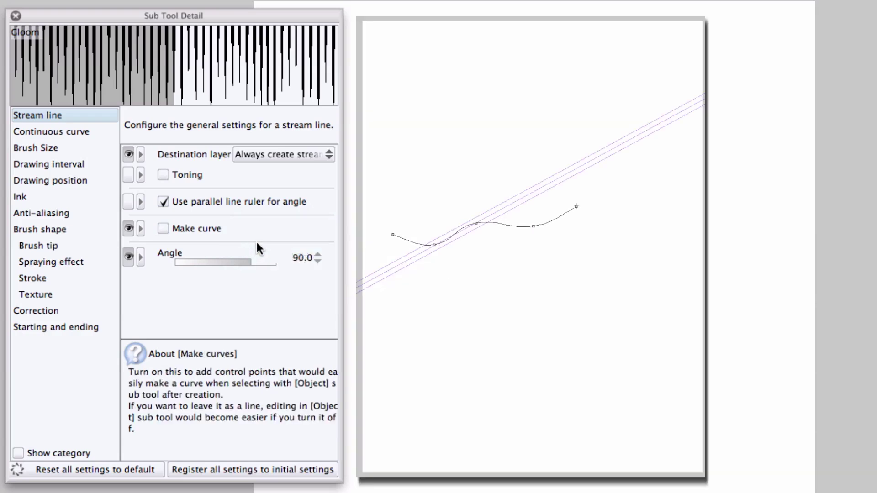
- Finish a test Gloom stream line along a wavy curve and try different angles
double_click(654, 199)
click(514, 227)
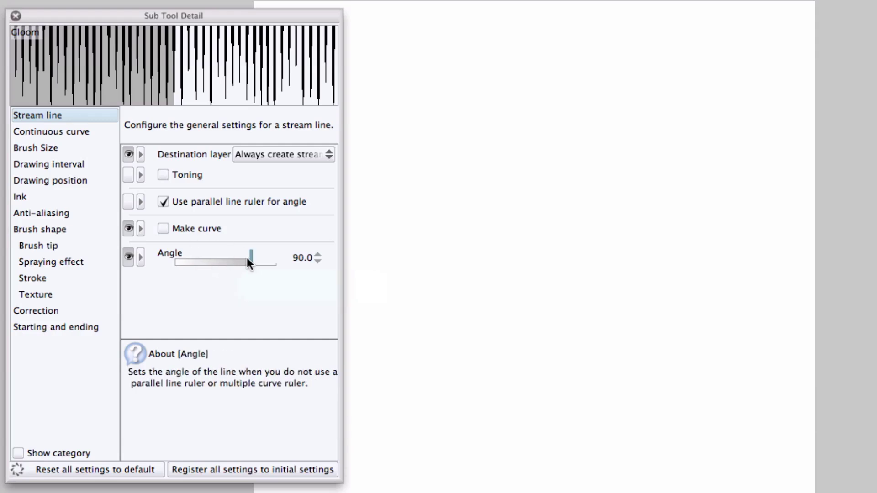
mouse_move(247, 257)
mouse_down()
mouse_move(226, 256)
mouse_move(245, 256)
mouse_up()
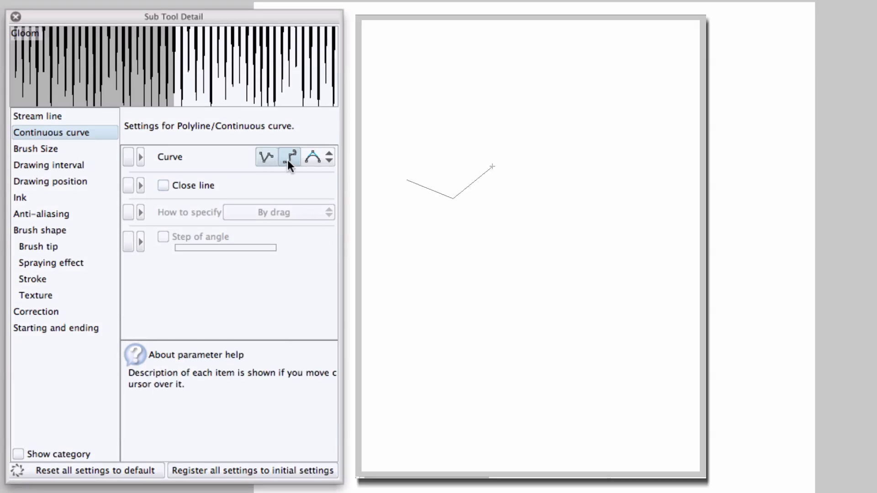
- Switch the curve type to polyline with 45° angle steps and draw a test polyline
click(312, 156)
click(329, 155)
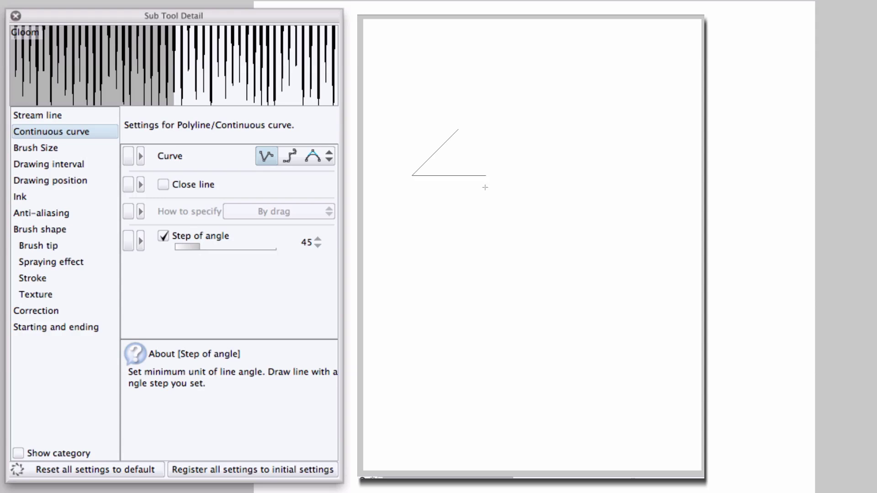
click(470, 233)
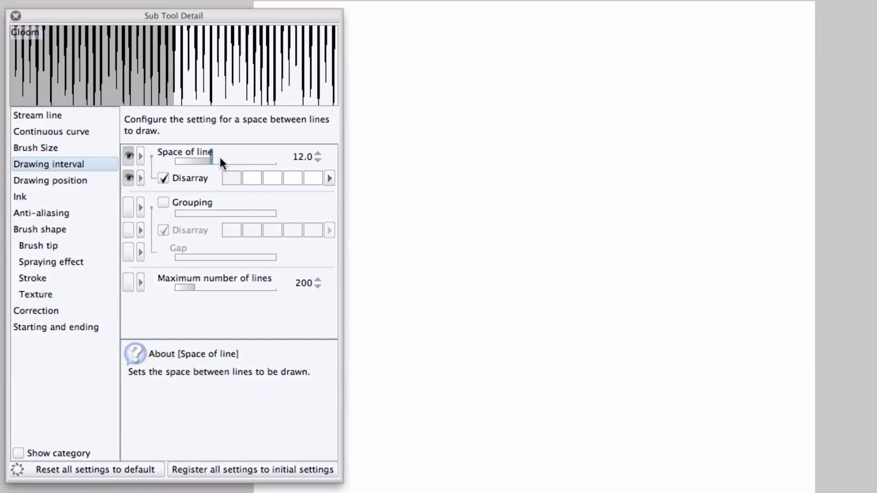
- Set Space of line to 14.2, Grouping to 50, and Maximum number of lines to 1000
mouse_move(221, 155)
mouse_down()
mouse_move(231, 155)
mouse_move(213, 155)
mouse_up()
click(163, 202)
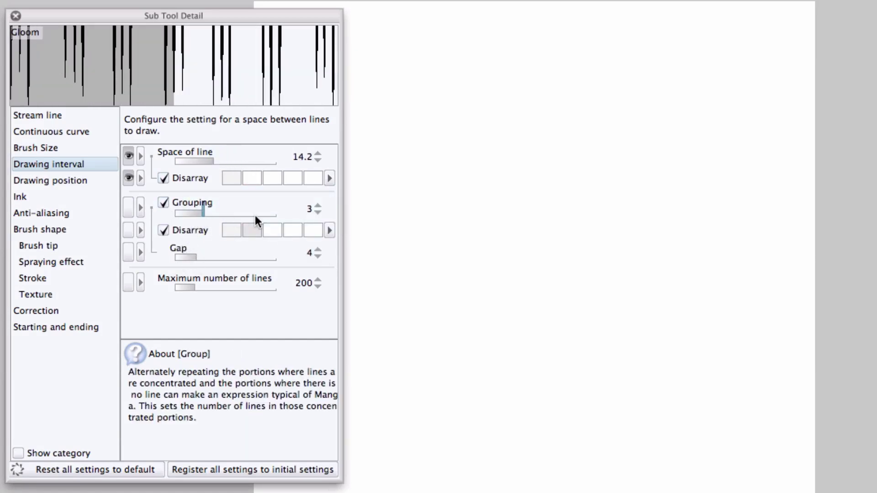
drag(197, 215, 281, 221)
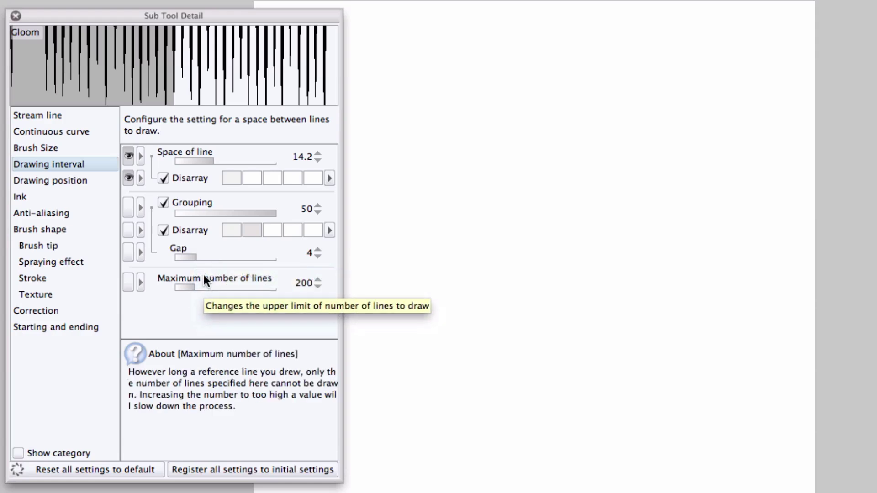
drag(195, 286, 283, 278)
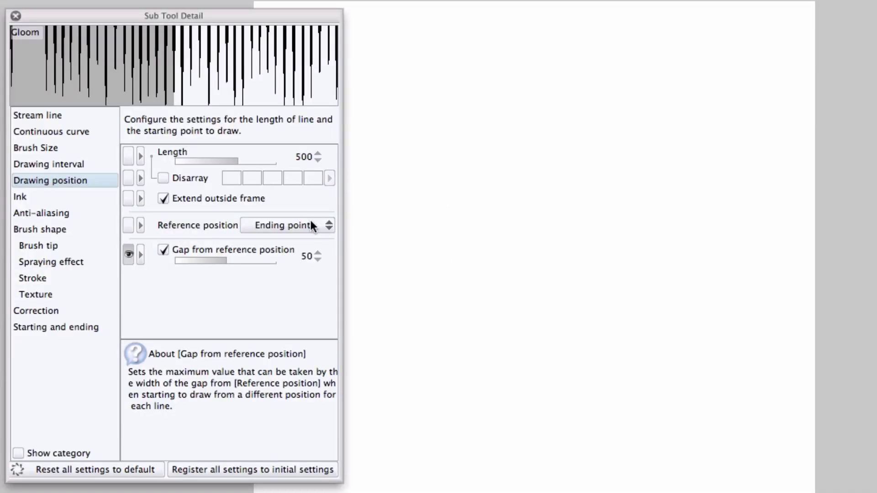
- Set the stream line length to 256 and keep the Ending point reference position with gap 50
click(228, 157)
drag(229, 154, 232, 157)
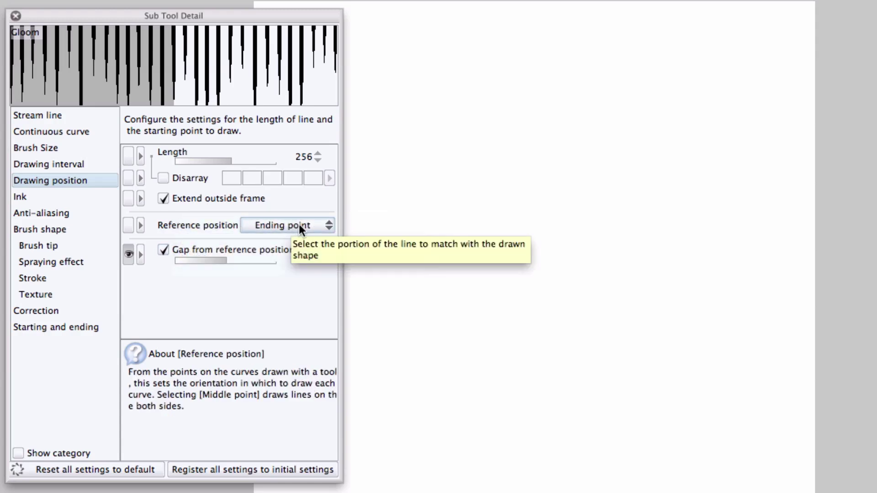
click(299, 224)
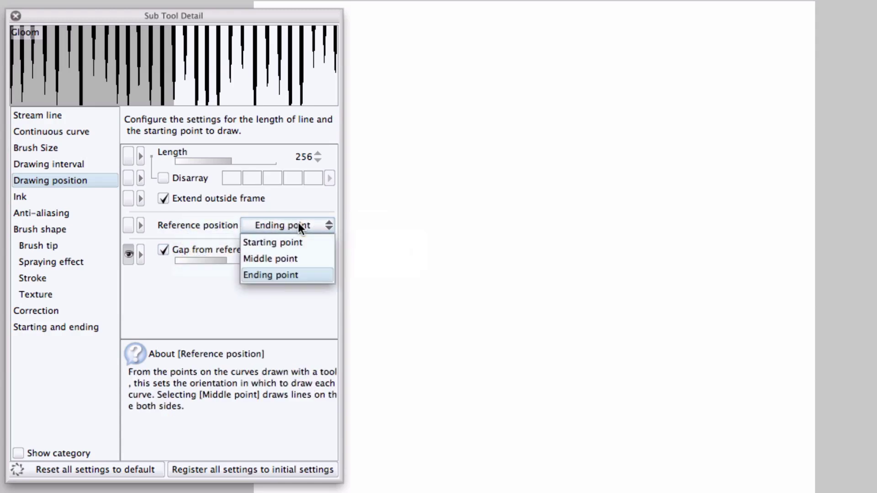
click(285, 276)
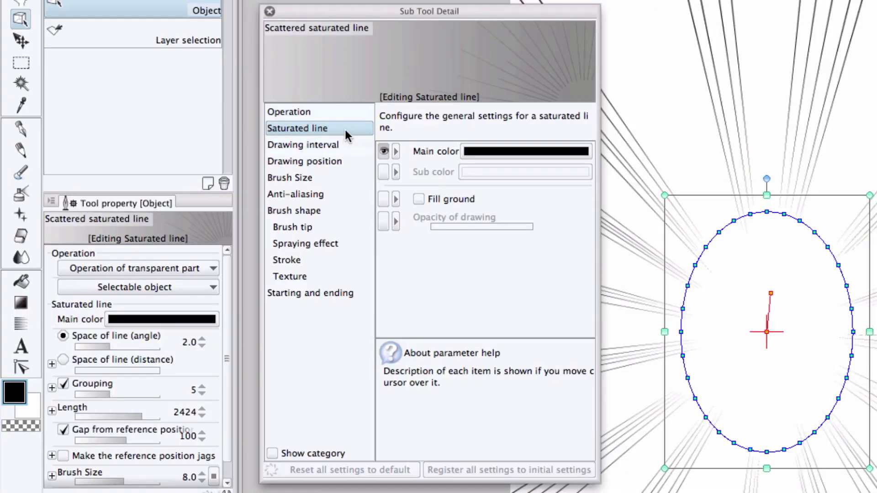
- Show the drawn saturated line's Drawing interval settings (angle spacing 2.0, grouping 5, gap 8)
click(345, 141)
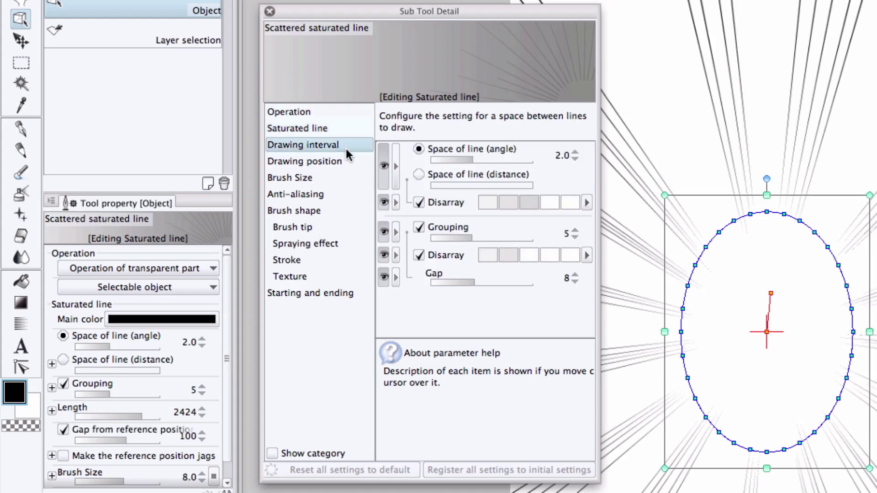